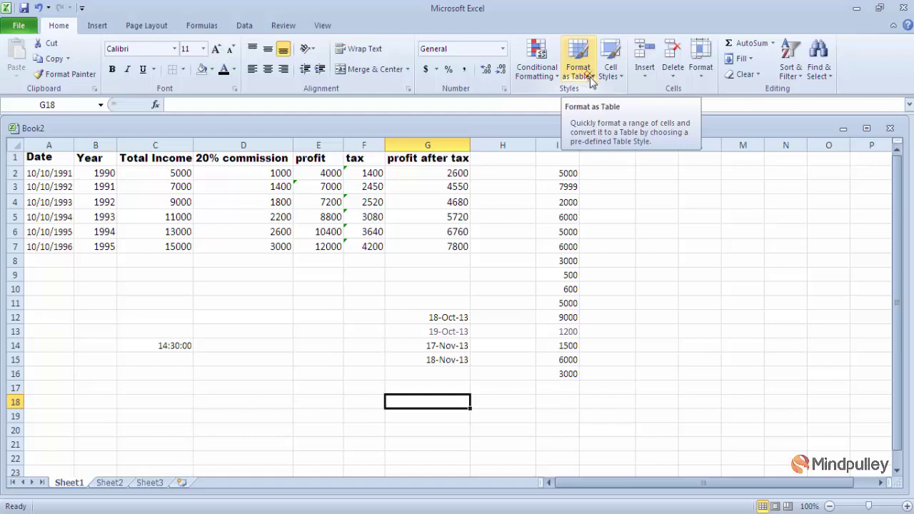
- Select the data range A1:G7 and choose a Medium style from the Format as Table gallery
click(591, 77)
click(591, 77)
click(592, 77)
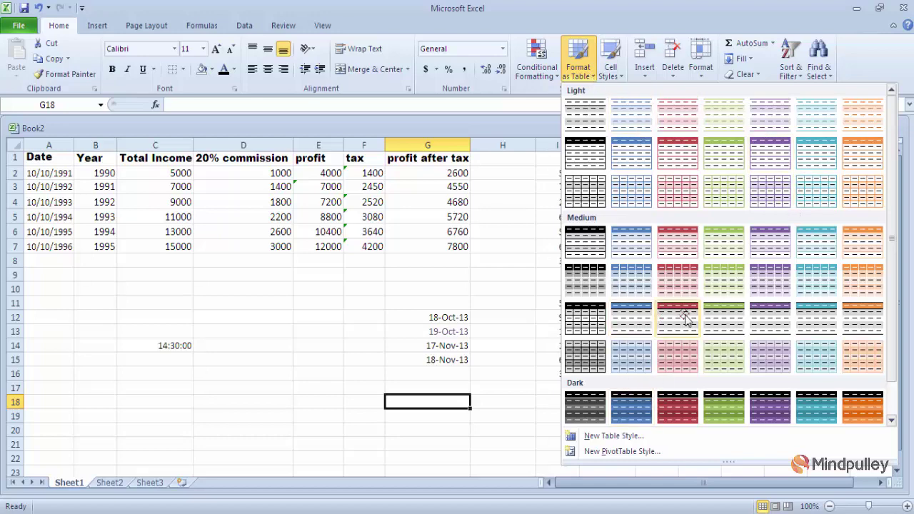
click(549, 337)
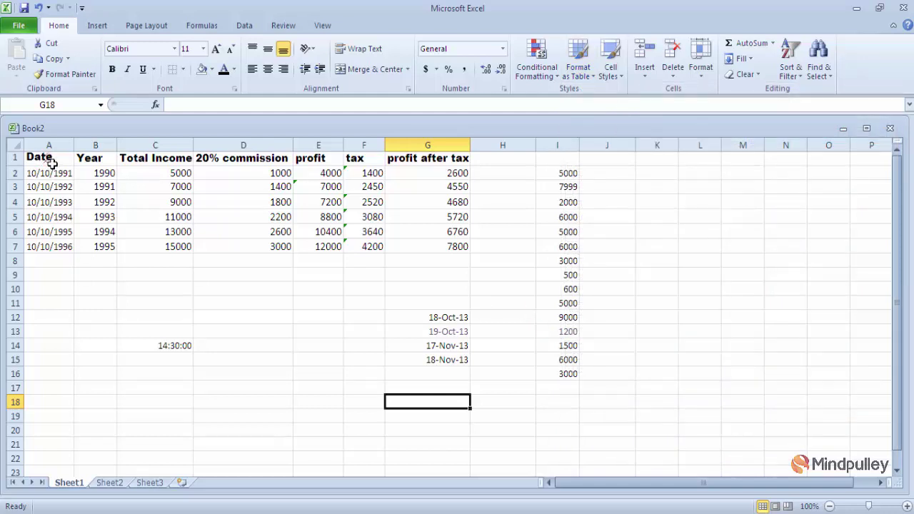
drag(52, 164, 405, 251)
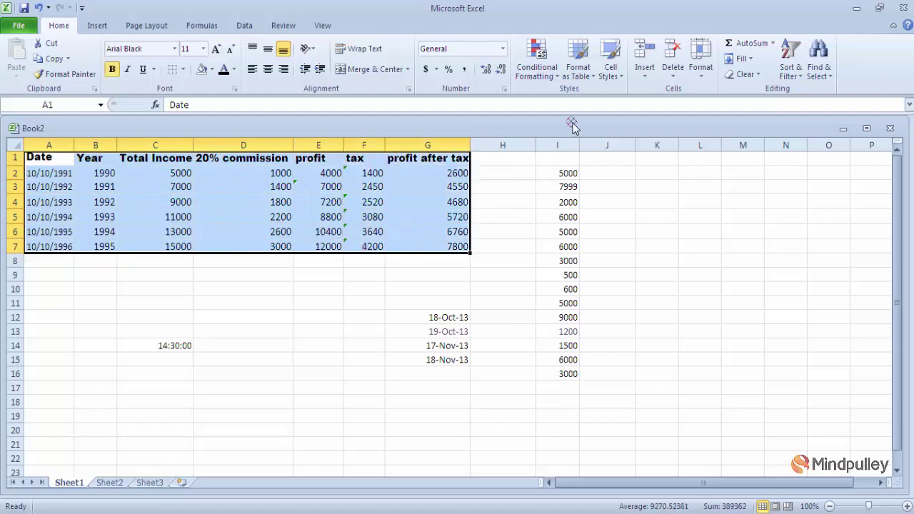
click(593, 82)
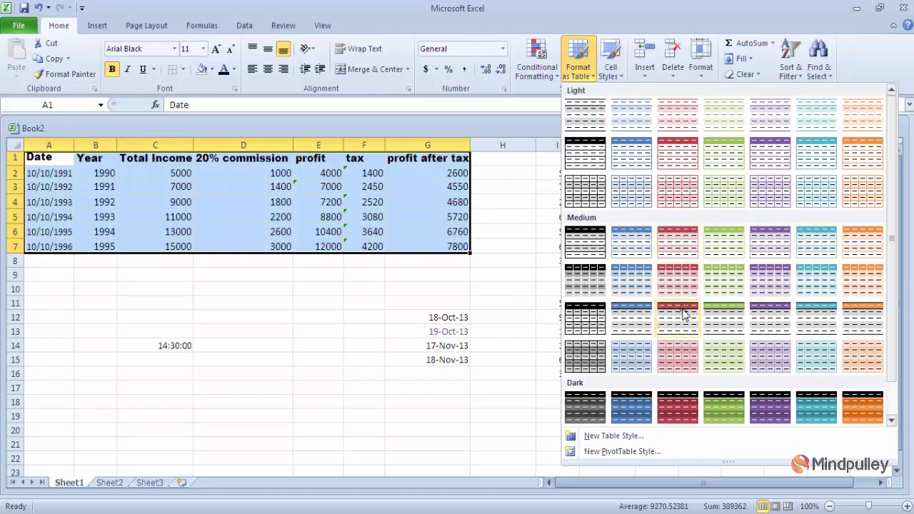
click(682, 357)
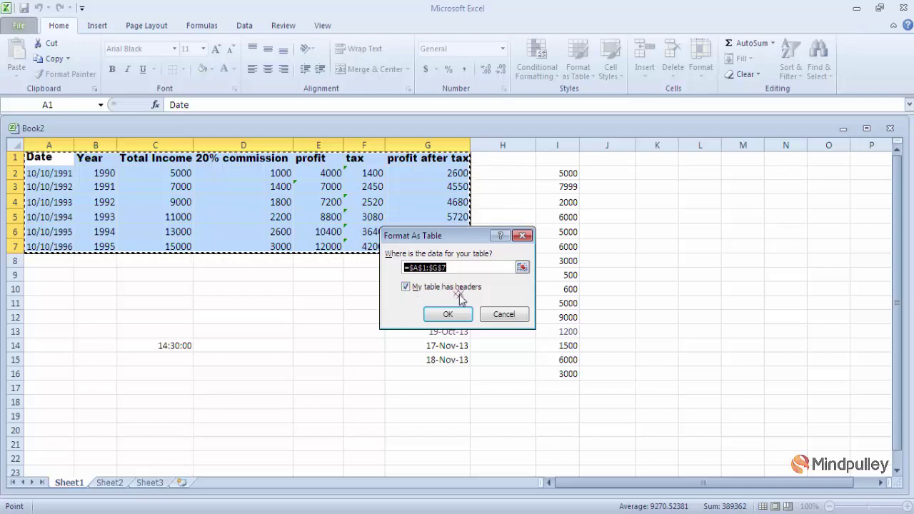
- Create the table from A1:G7 with 'My table has headers' kept checked
click(406, 287)
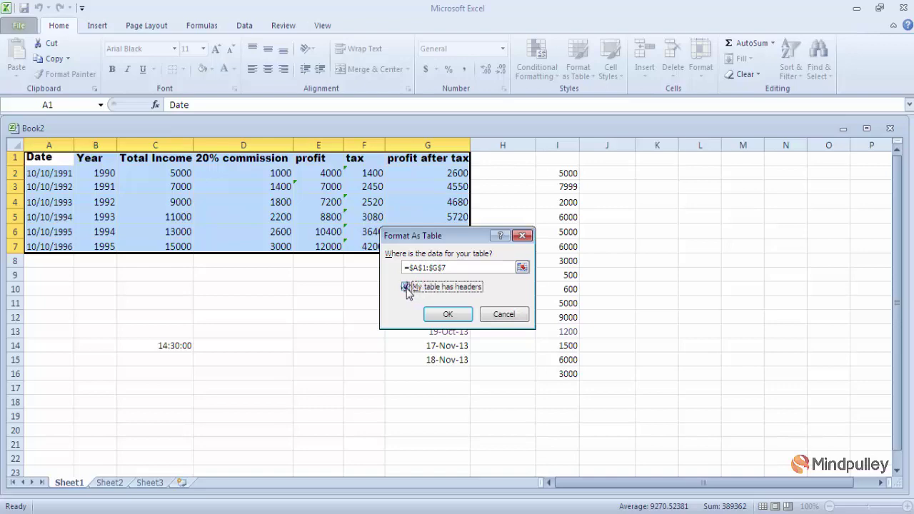
click(448, 314)
click(508, 291)
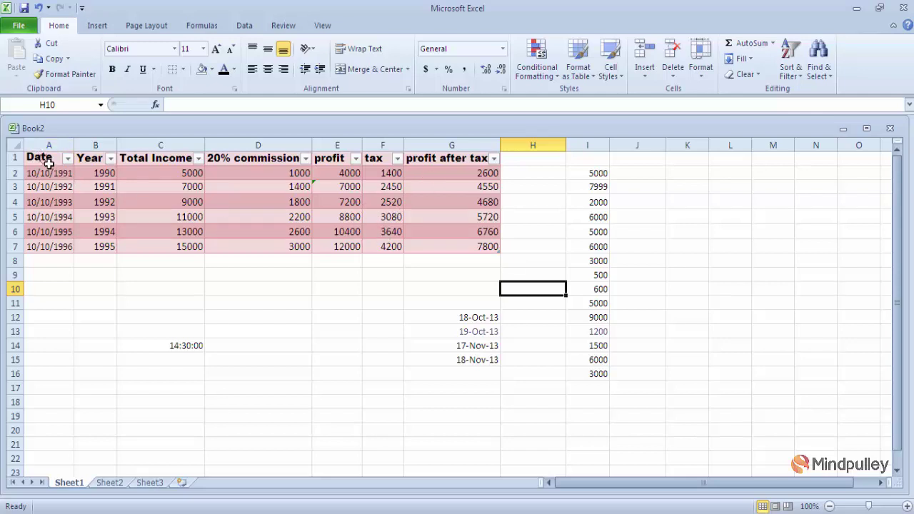
- Select the table cells and expand the full Table Styles gallery
mouse_move(49, 164)
mouse_down()
mouse_move(392, 245)
mouse_move(456, 247)
mouse_up()
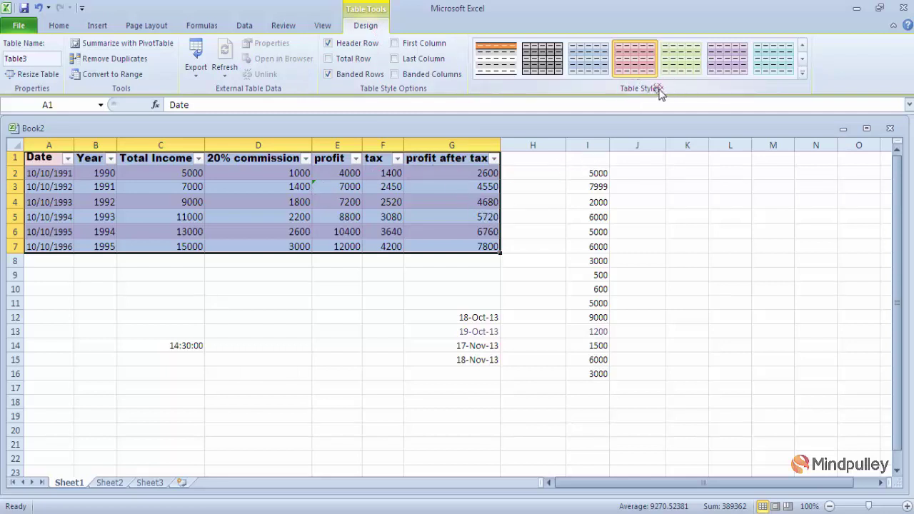
click(803, 71)
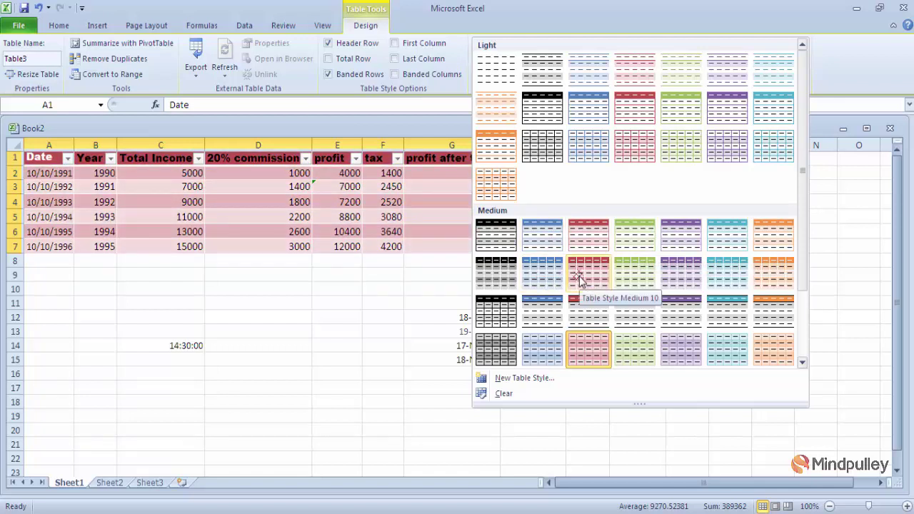
- Apply the dark red header style with grey banded rows, then reopen the full style gallery
click(590, 323)
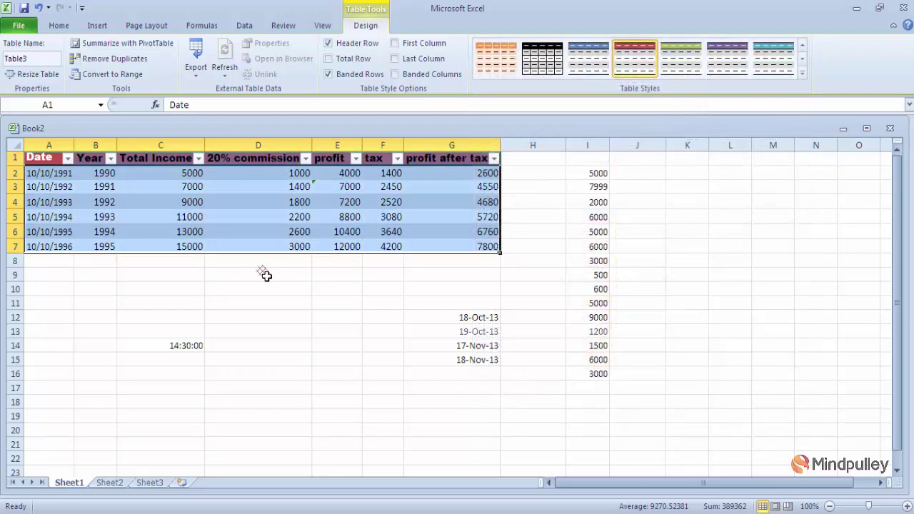
click(419, 379)
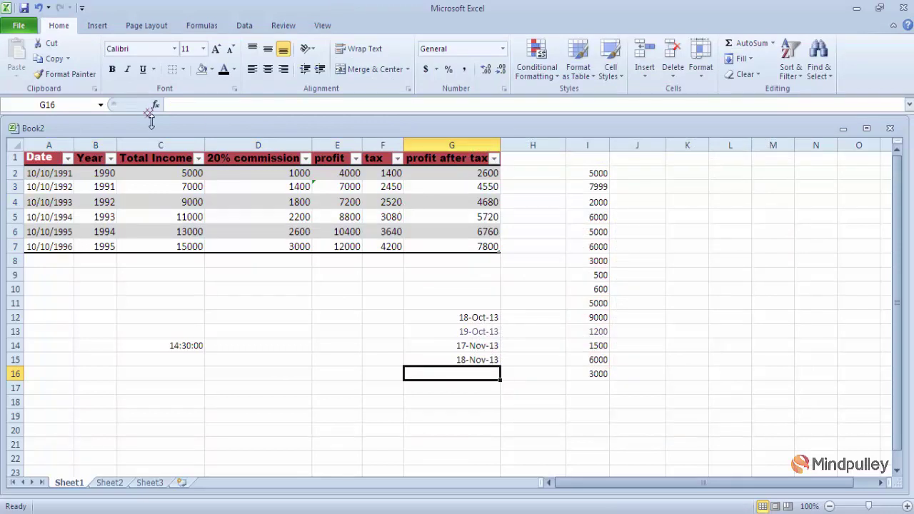
mouse_move(49, 163)
mouse_down()
mouse_move(447, 233)
mouse_move(449, 248)
mouse_up()
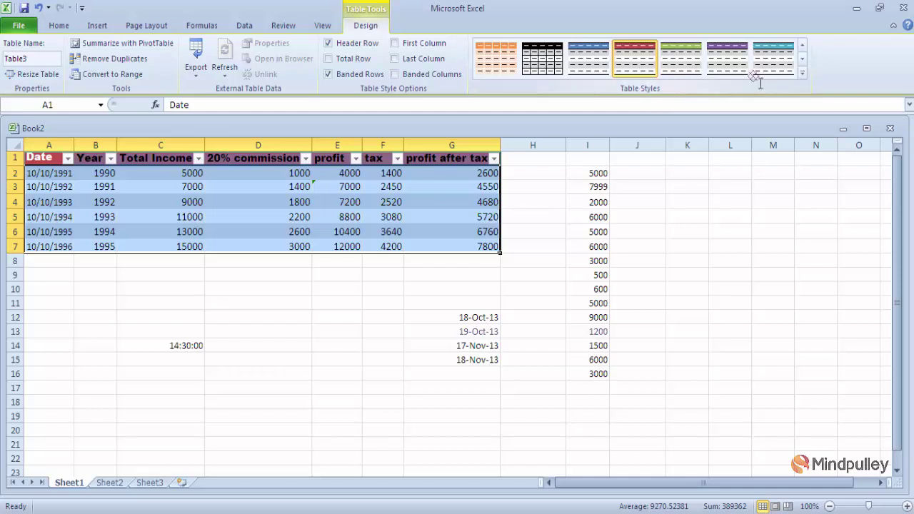
click(803, 75)
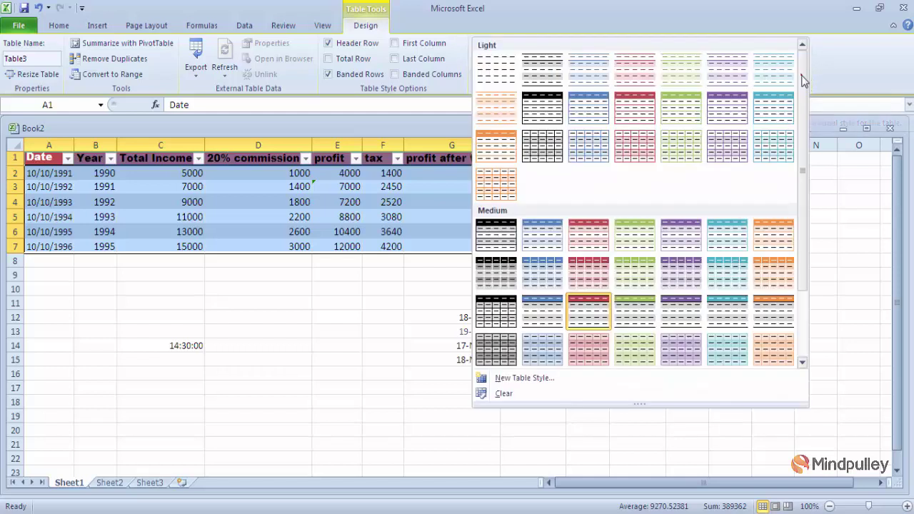
- Start a new custom table style called Table Style 1, showing the Whole Table fill options
click(522, 379)
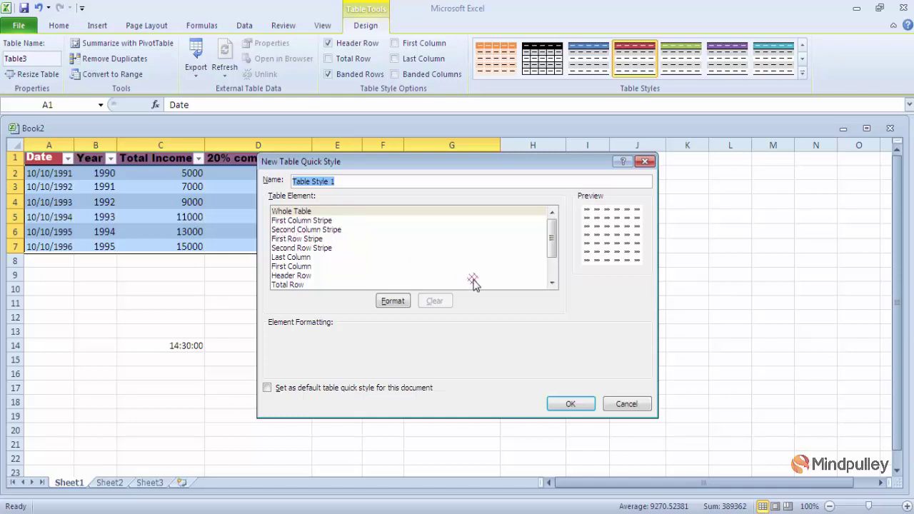
mouse_move(551, 245)
mouse_down()
mouse_move(551, 255)
mouse_move(553, 246)
mouse_up()
click(395, 301)
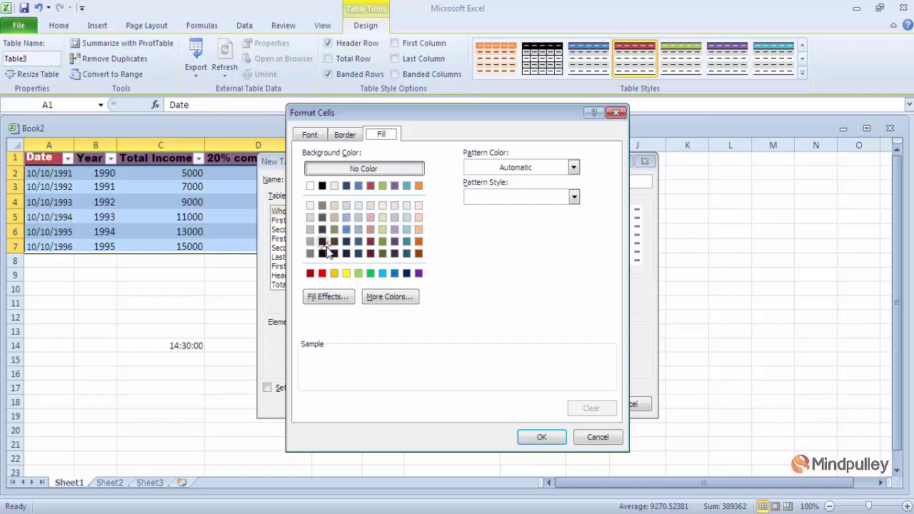
click(333, 299)
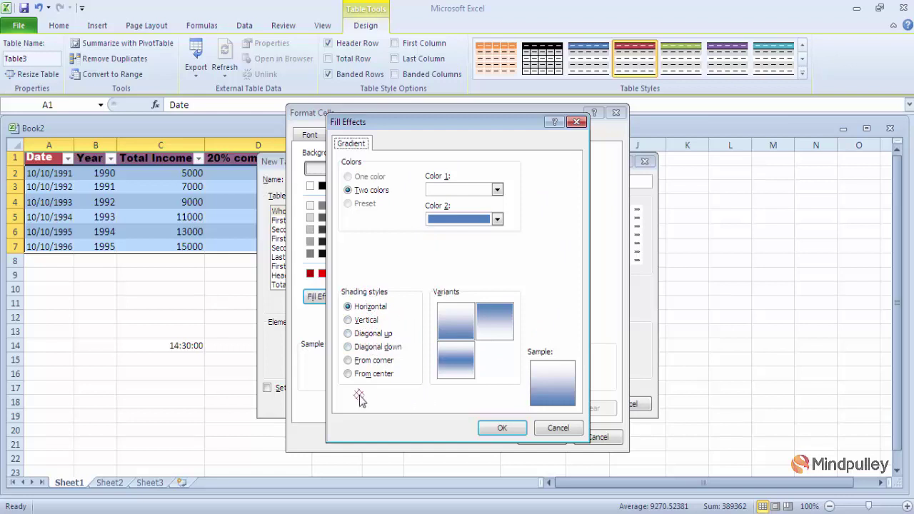
click(568, 429)
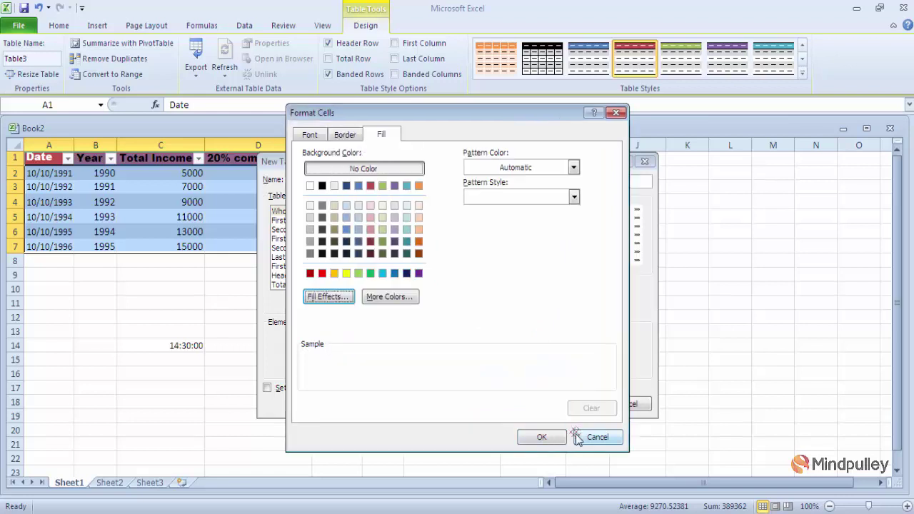
click(593, 440)
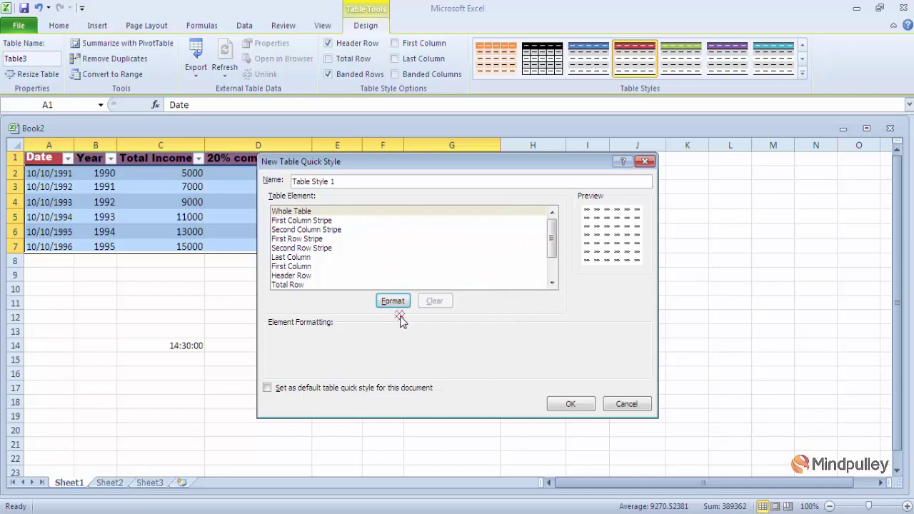
- Save the custom Table Style 1 and deselect the table to view the red-header result
click(570, 404)
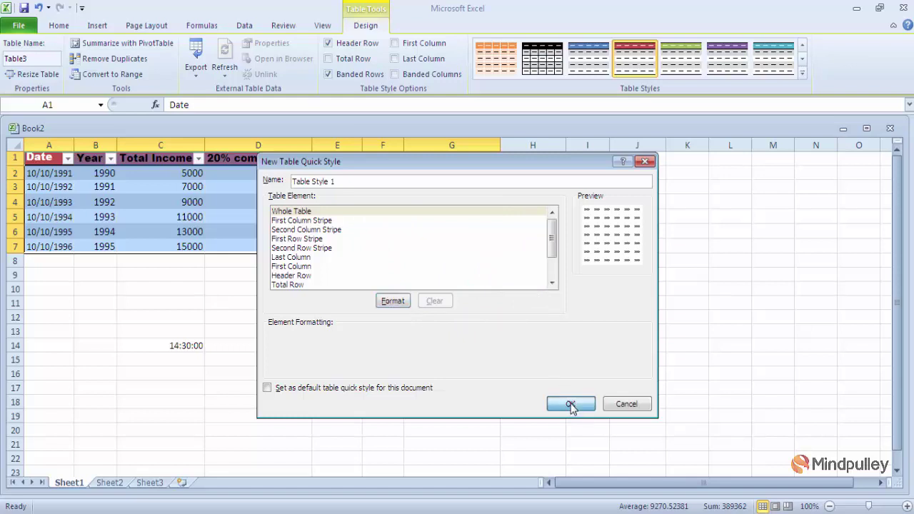
click(532, 294)
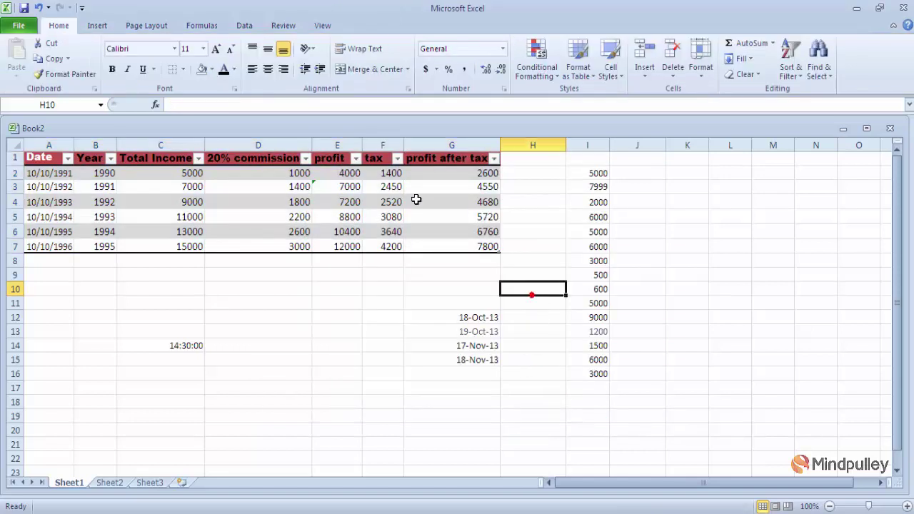